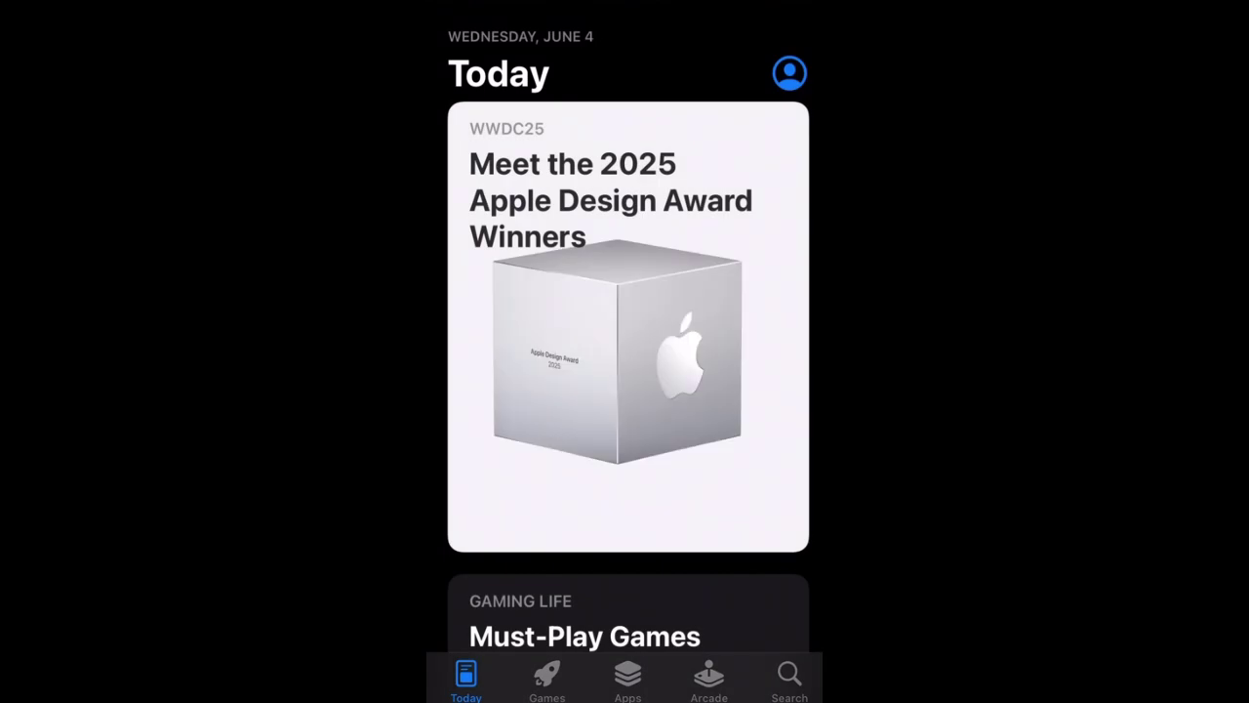
# Step: Scroll the App Store Today stories on the way to the search page
pyautogui.scroll(-3, 628, 342)
# Step: Search the App Store for 'potatso' and open the Potatso Lab LTD app page
pyautogui.click(790, 678)
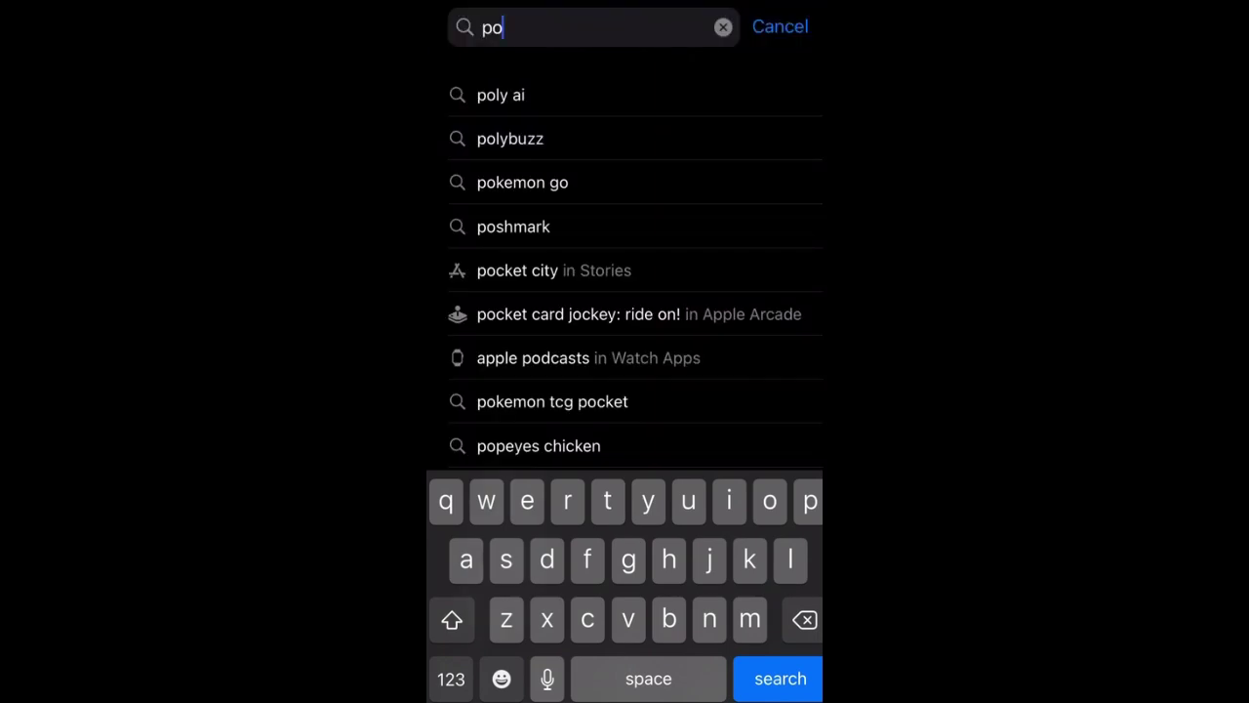
pyautogui.write('tatso')
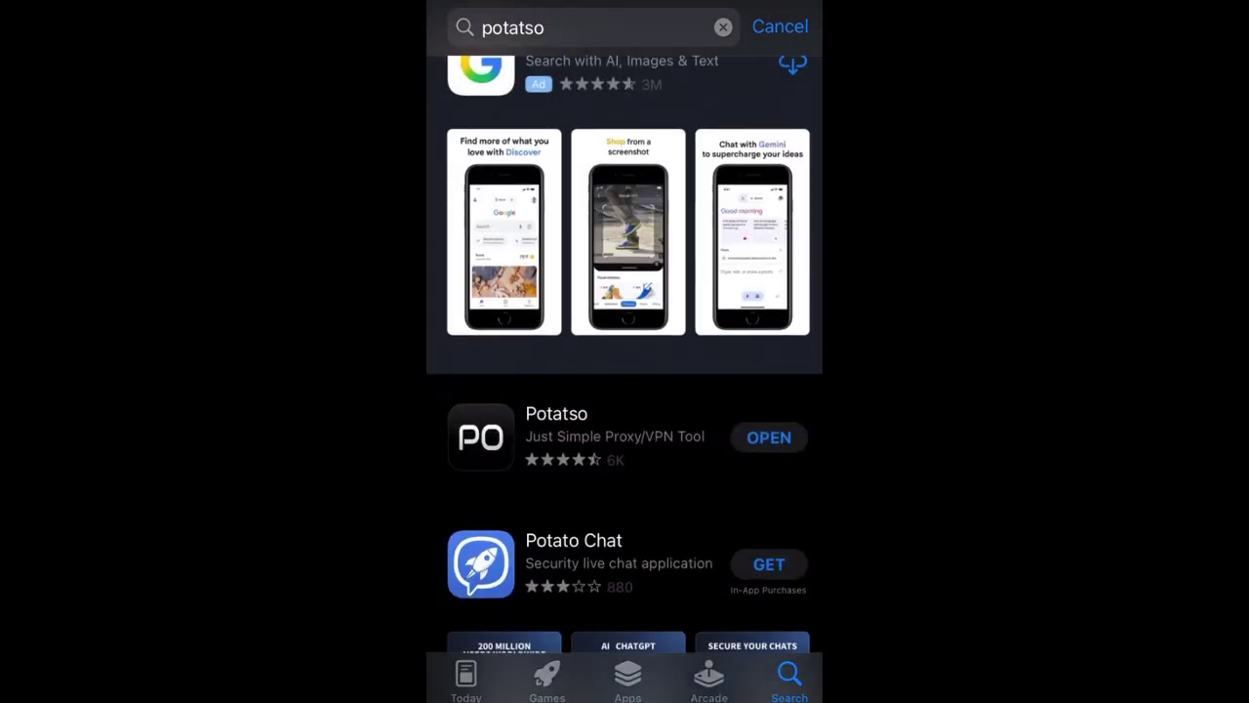
pyautogui.click(585, 371)
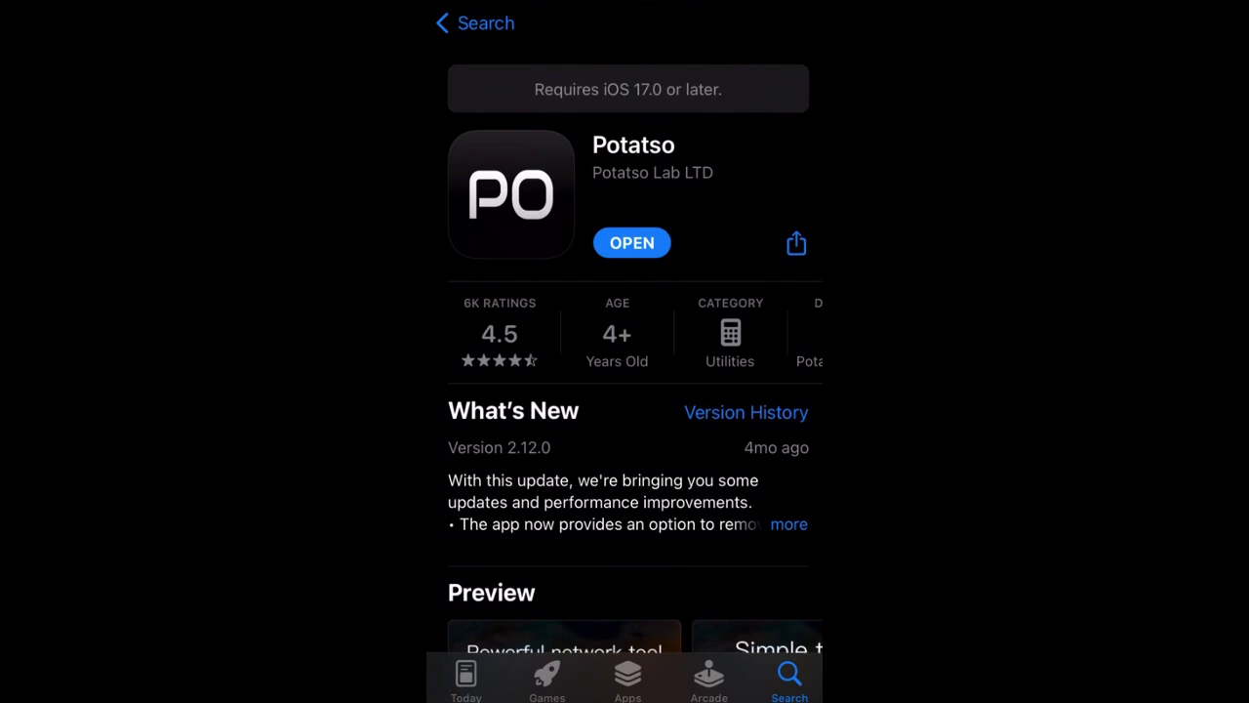
pyautogui.scroll(-1, 625, 391)
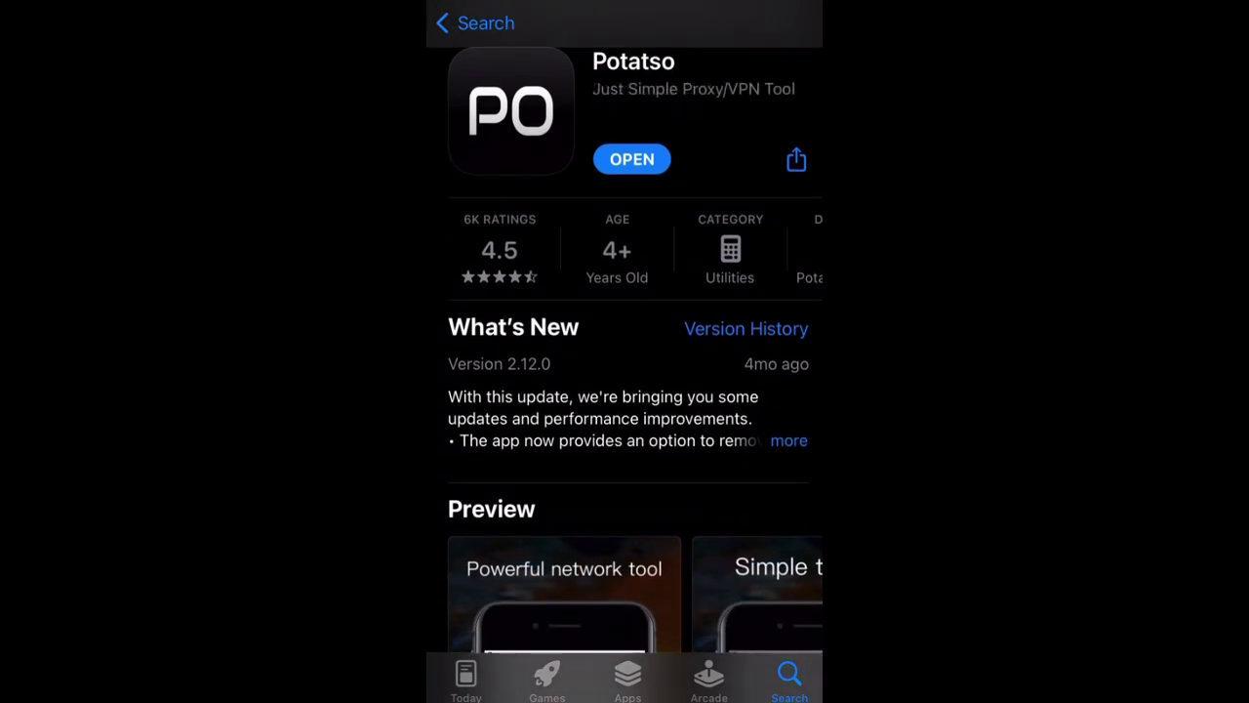
# Step: Browse the Potatso page's description and screenshots
pyautogui.scroll(1, 624, 371)
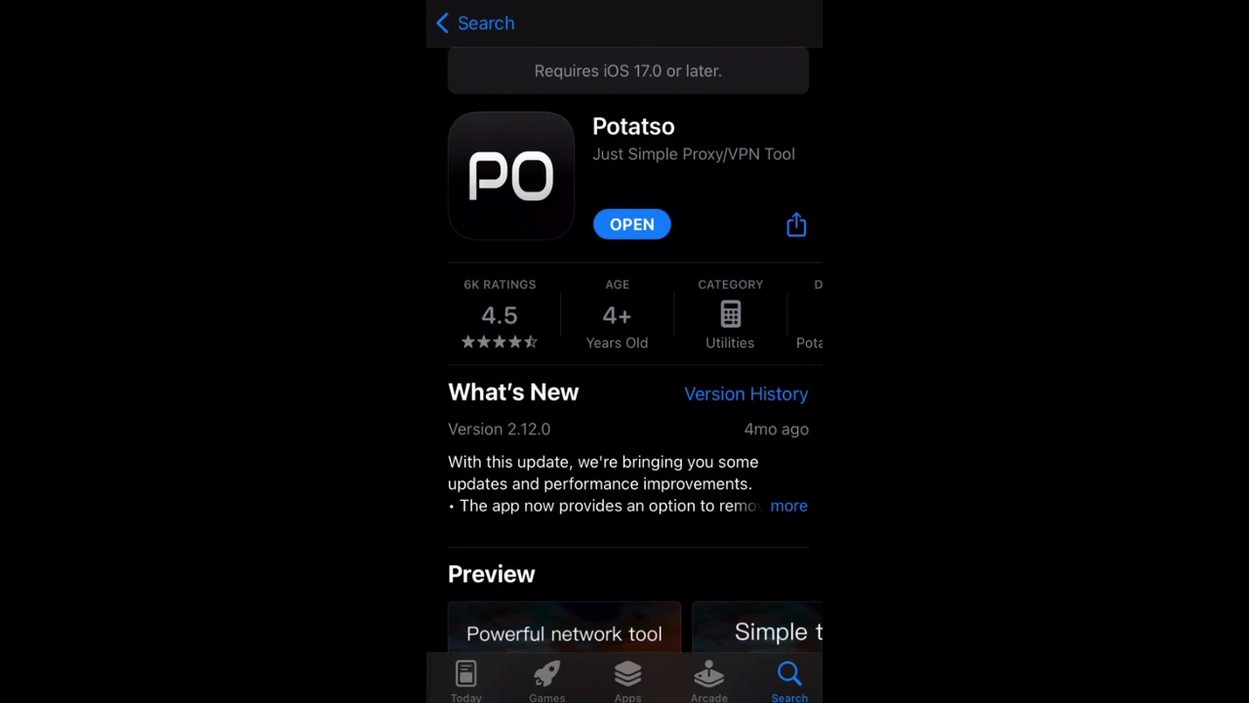
pyautogui.scroll(-1, 624, 391)
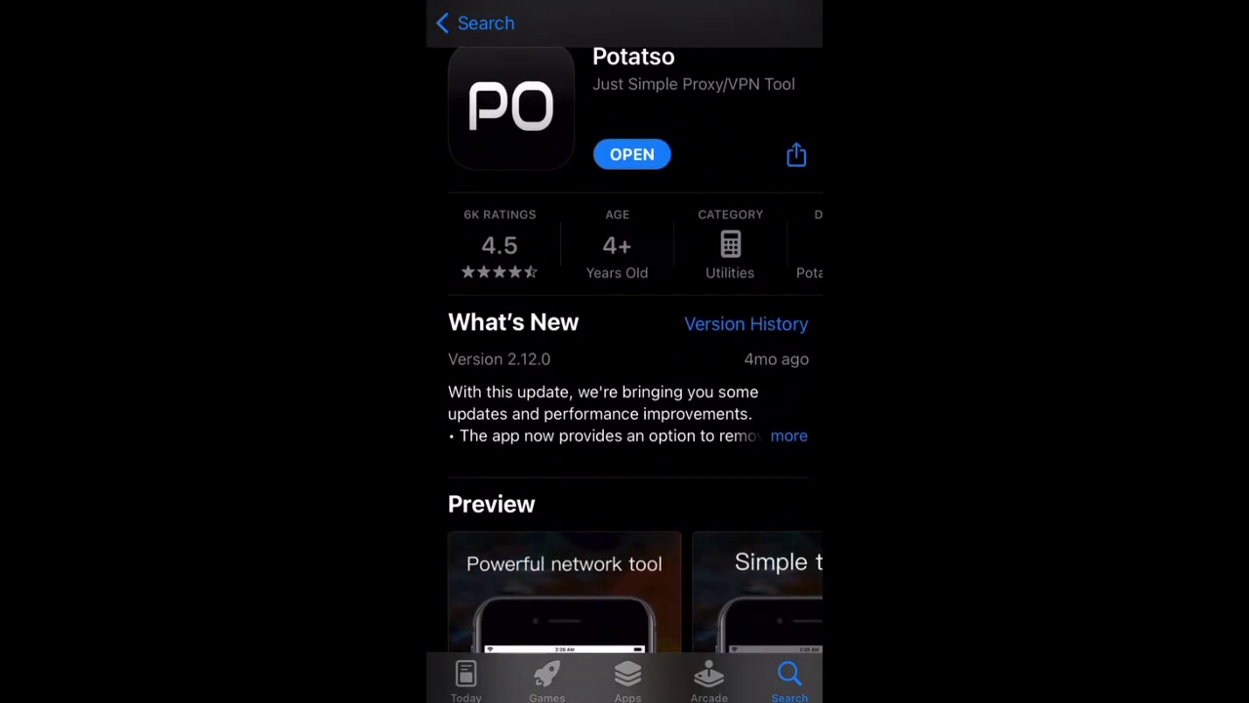
pyautogui.scroll(-4, 625, 391)
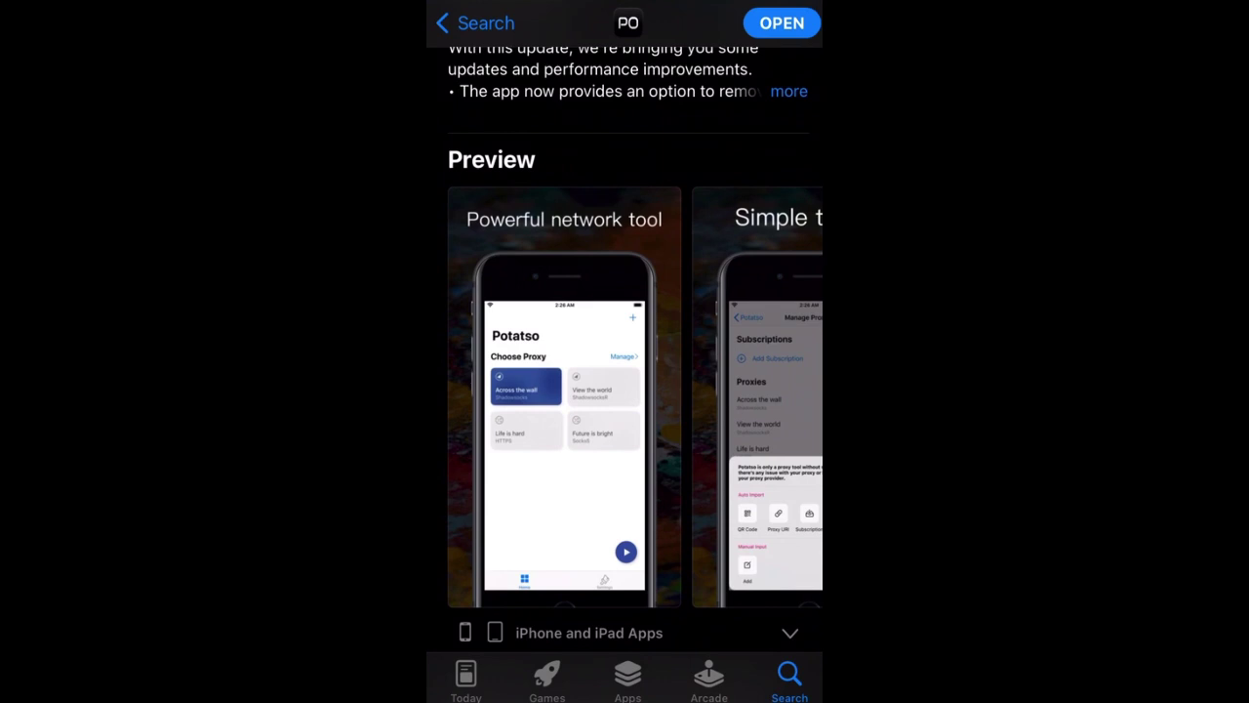
pyautogui.hscroll(5, 624, 396)
pyautogui.hscroll(3, 624, 396)
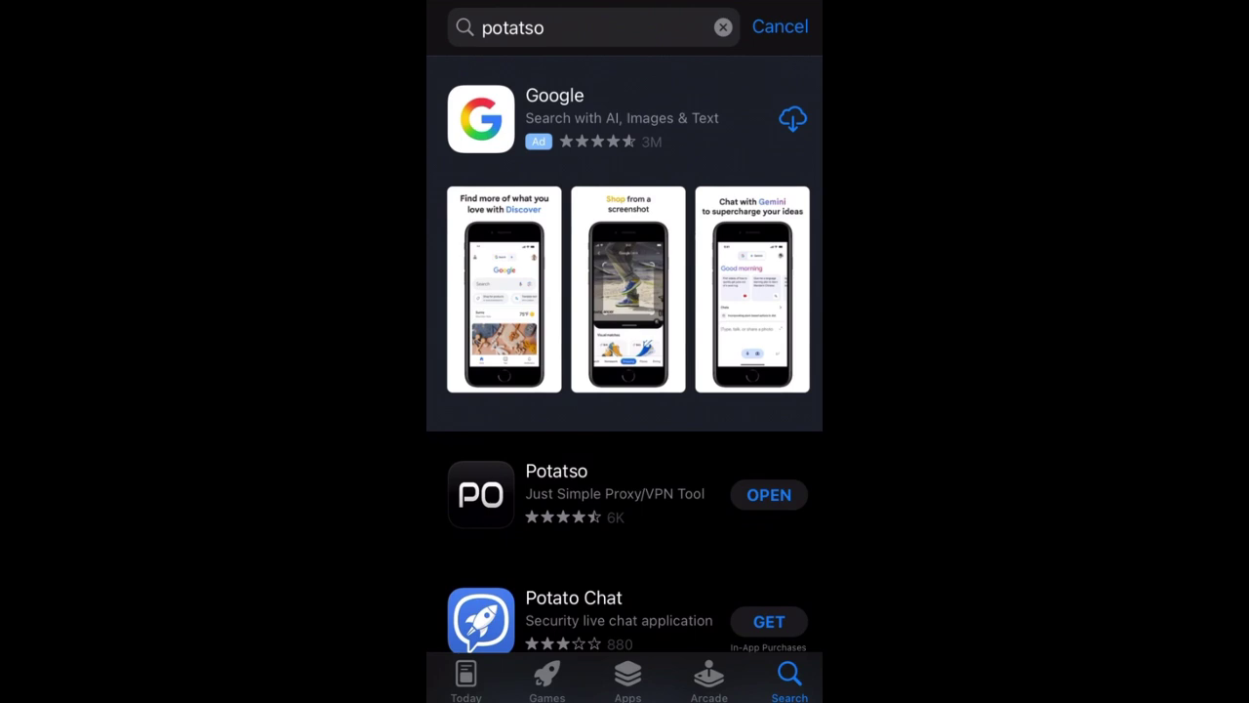
pyautogui.scroll(-2, 624, 391)
# Step: Reopen the Potatso details page and launch the installed app
pyautogui.click(566, 371)
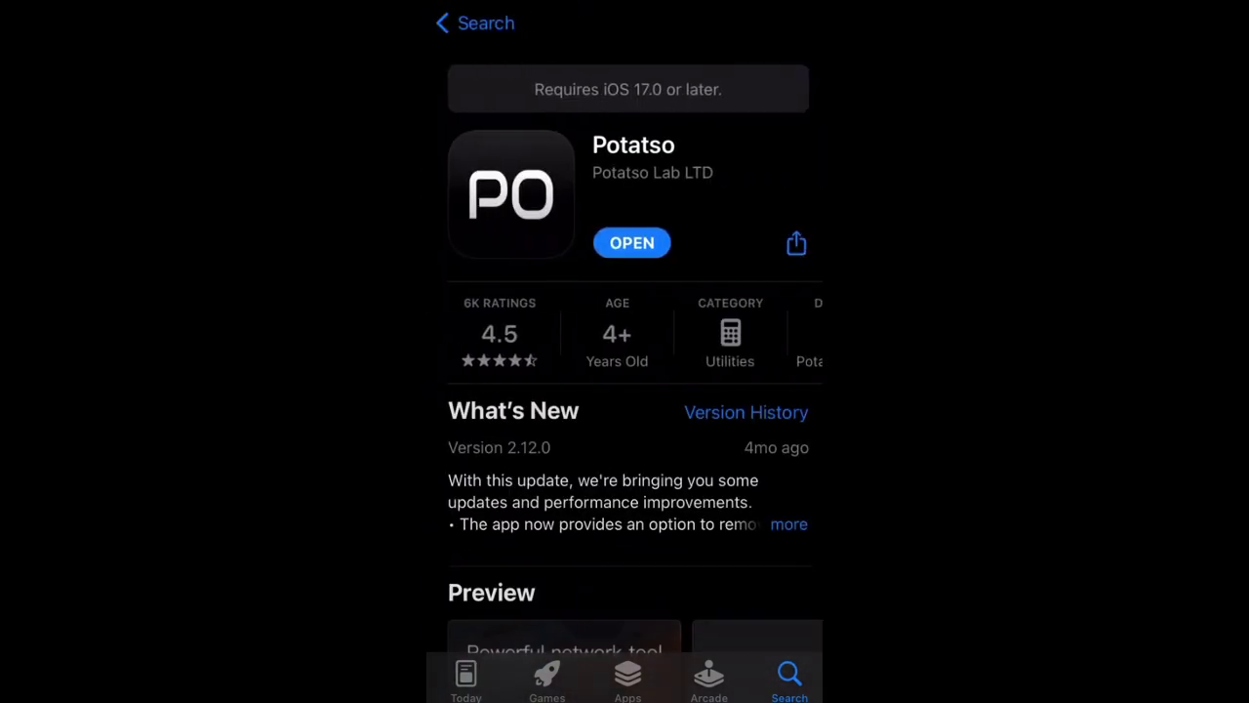
pyautogui.scroll(-2, 625, 390)
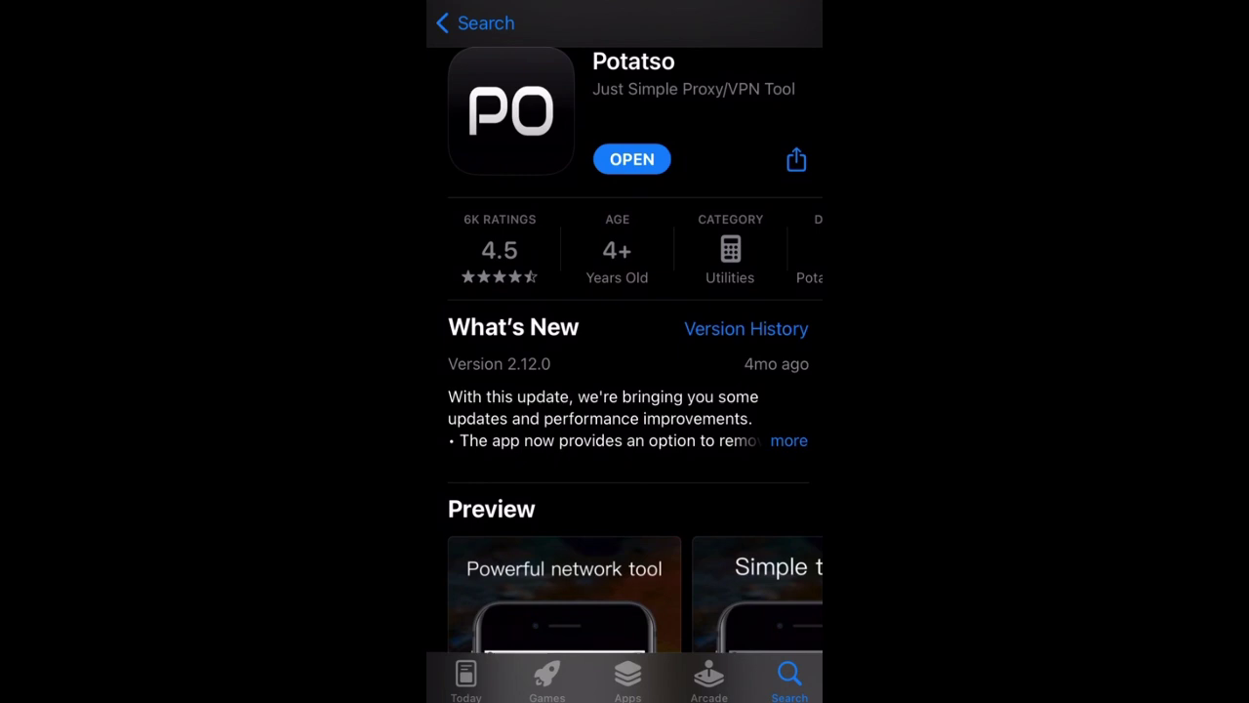
pyautogui.scroll(2, 625, 390)
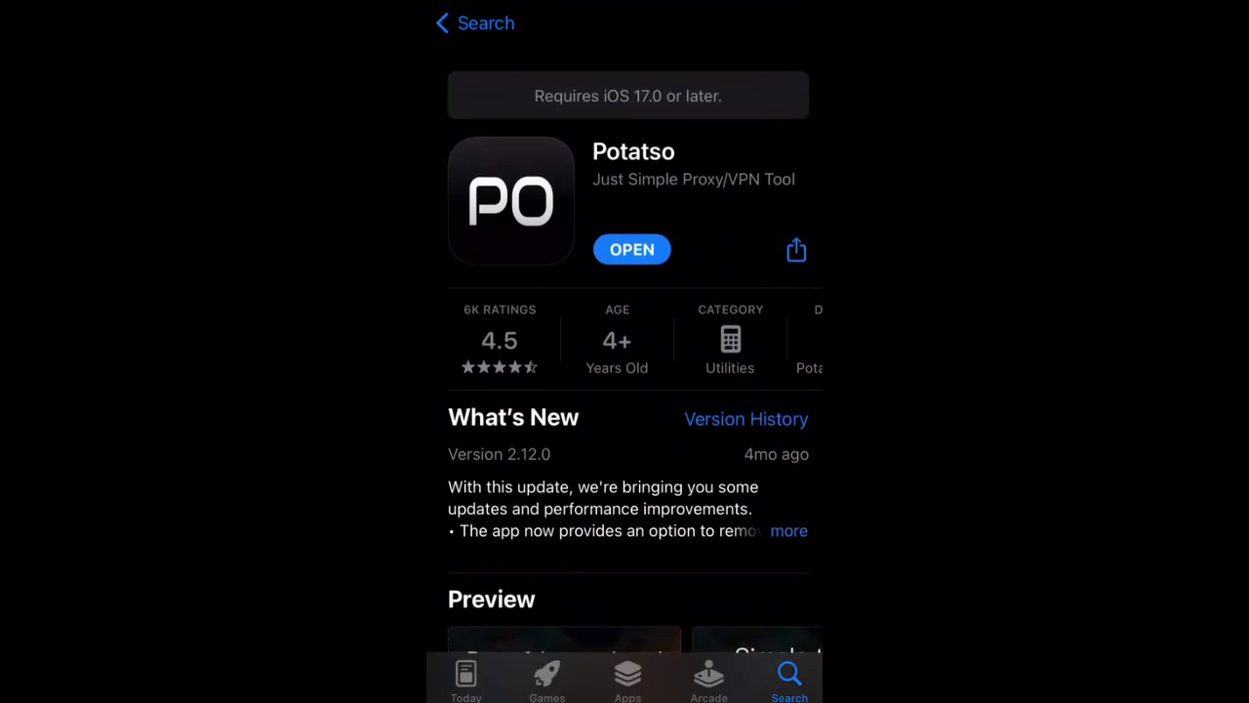
pyautogui.scroll(-2, 624, 390)
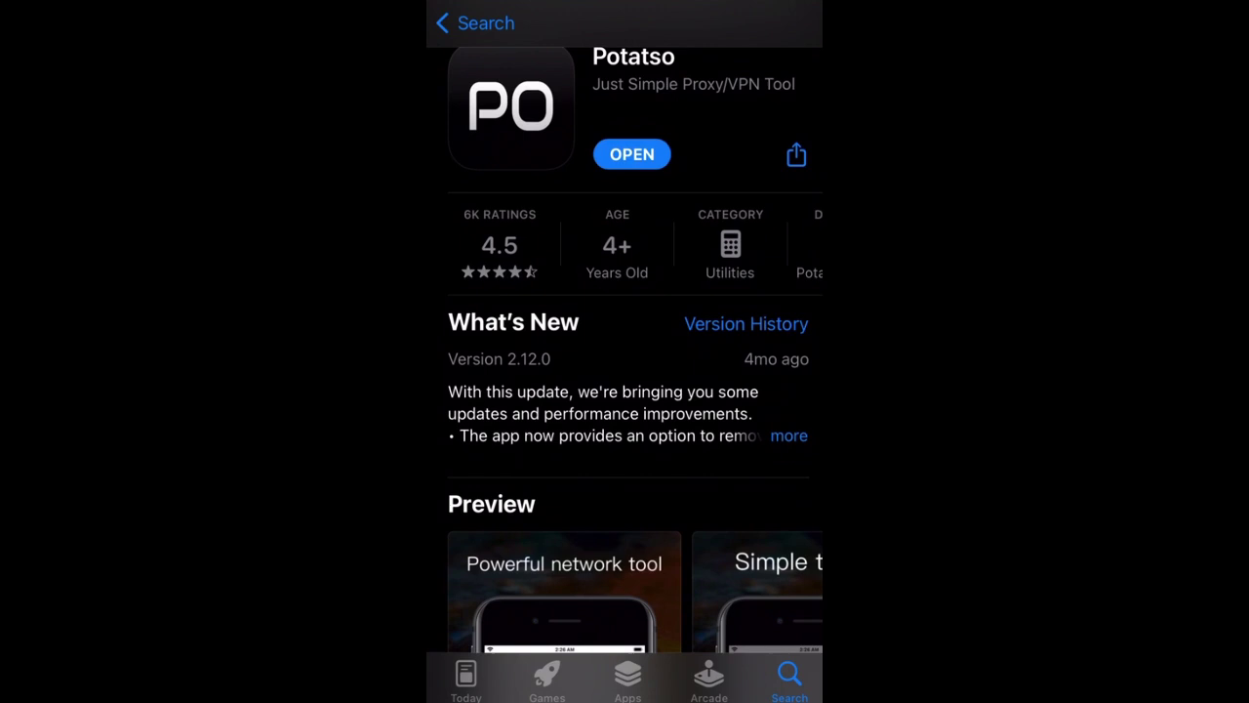
pyautogui.scroll(-2, 624, 390)
pyautogui.click(781, 24)
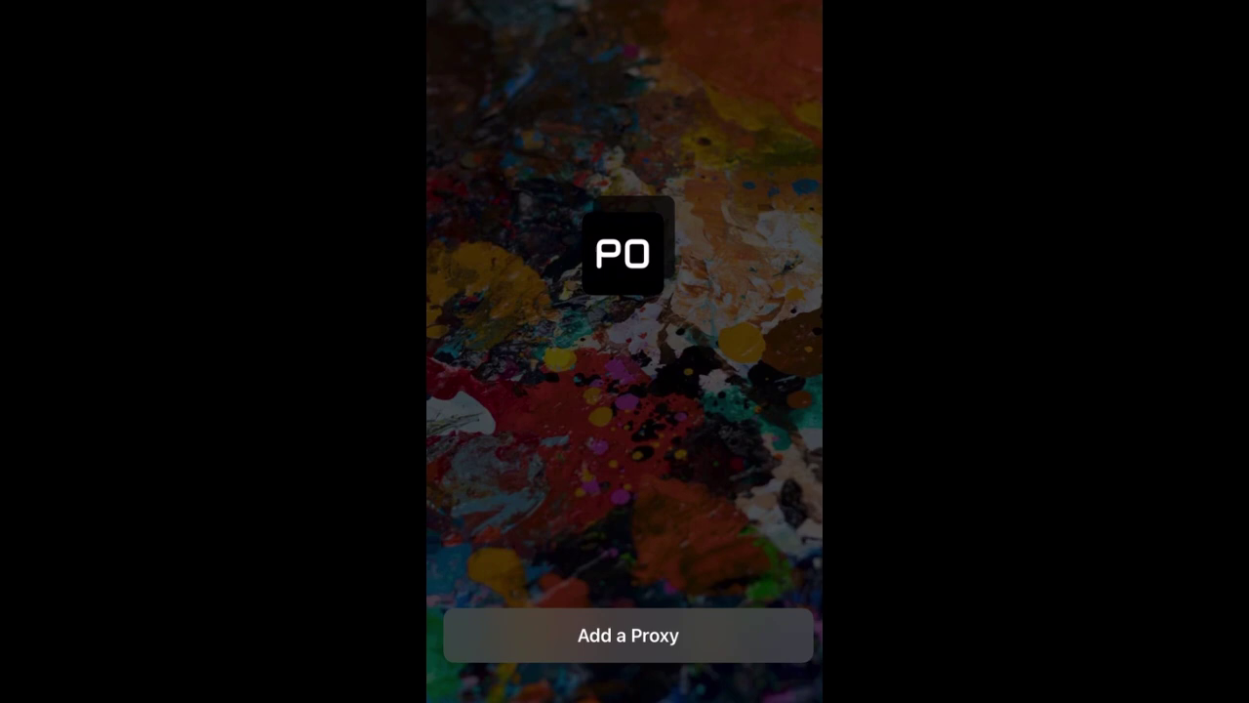
# Step: Start a first proxy via Manual Input and bring up the proxy type list
pyautogui.click(627, 634)
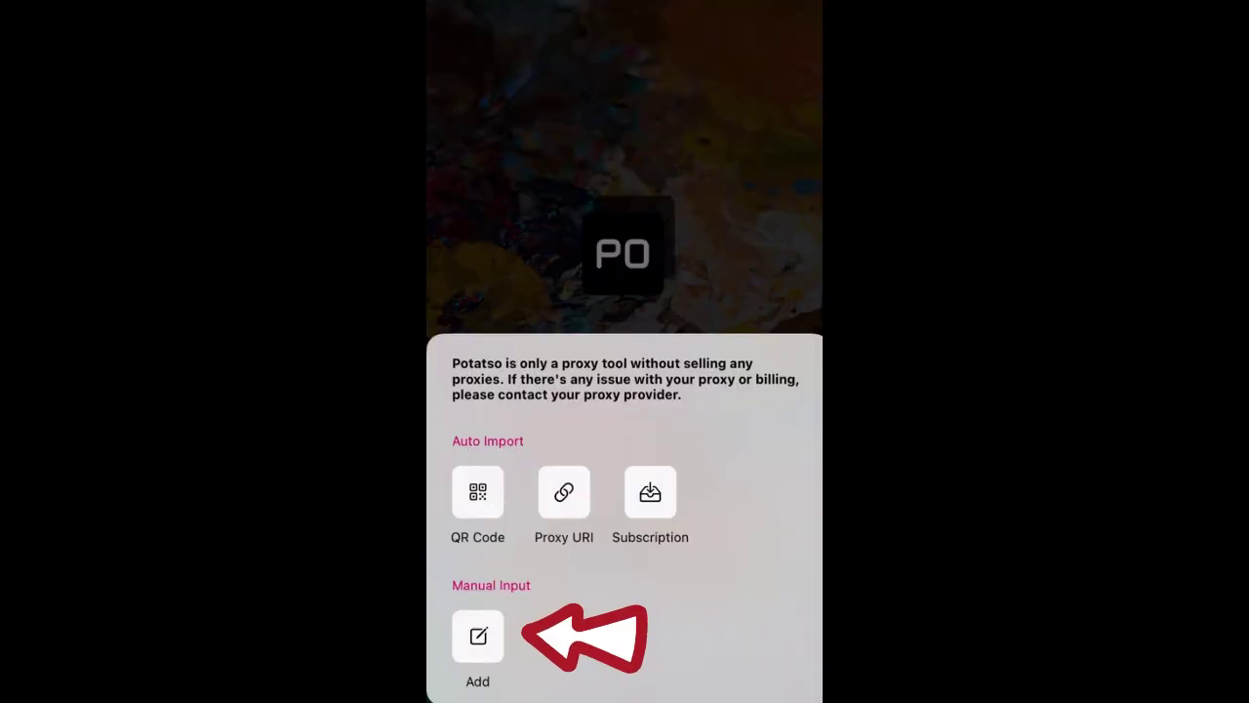
pyautogui.click(478, 635)
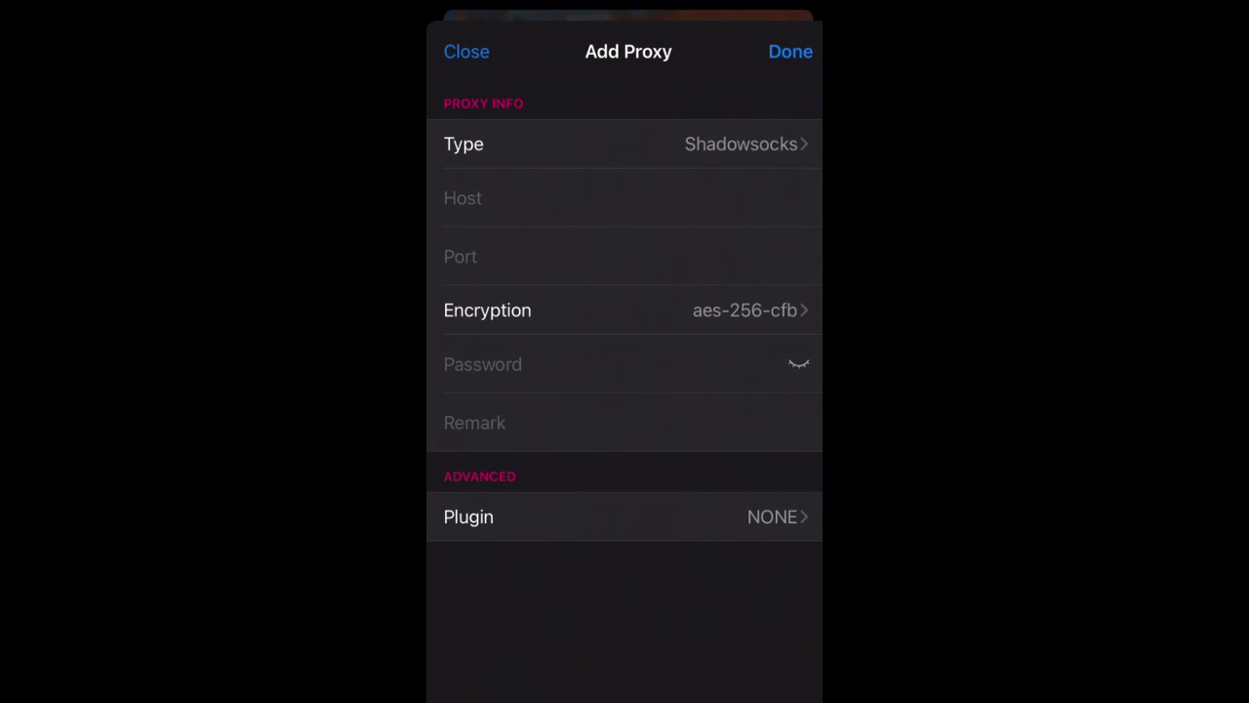
pyautogui.click(625, 143)
# Step: Set type Socks5 and paste host 86.38.234.176, trimming off the ':6630' part
pyautogui.click(625, 530)
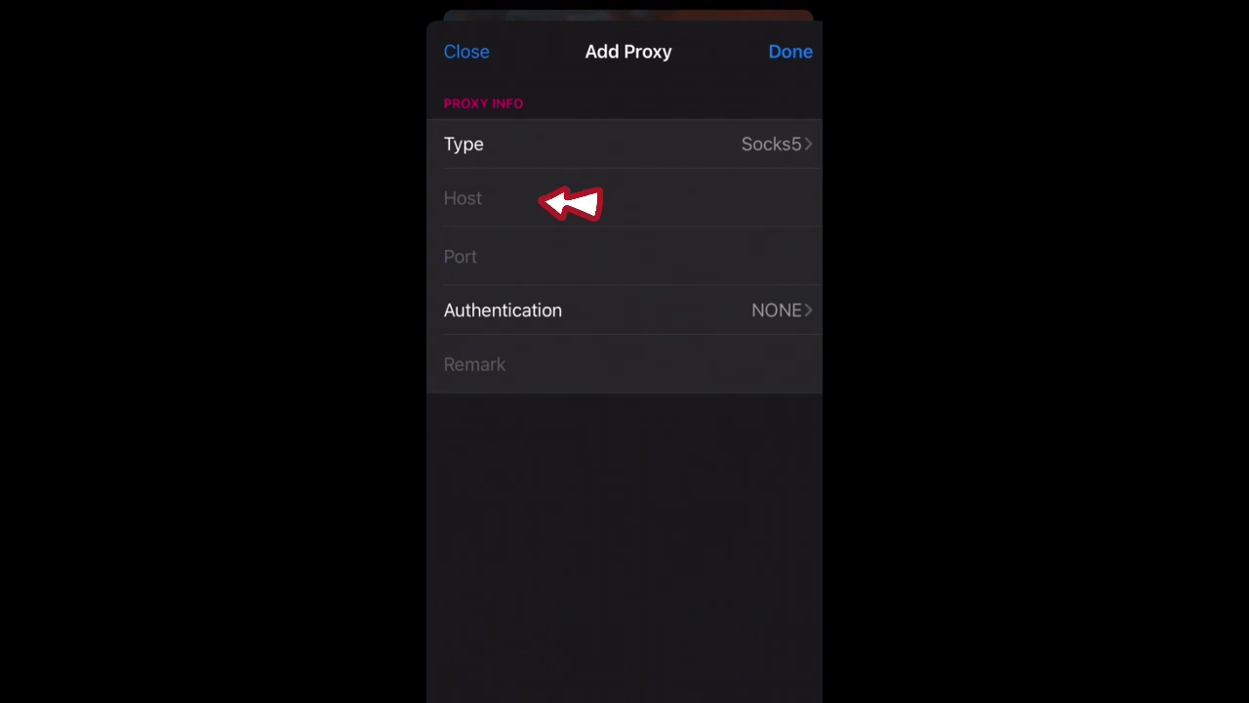
pyautogui.click(508, 198)
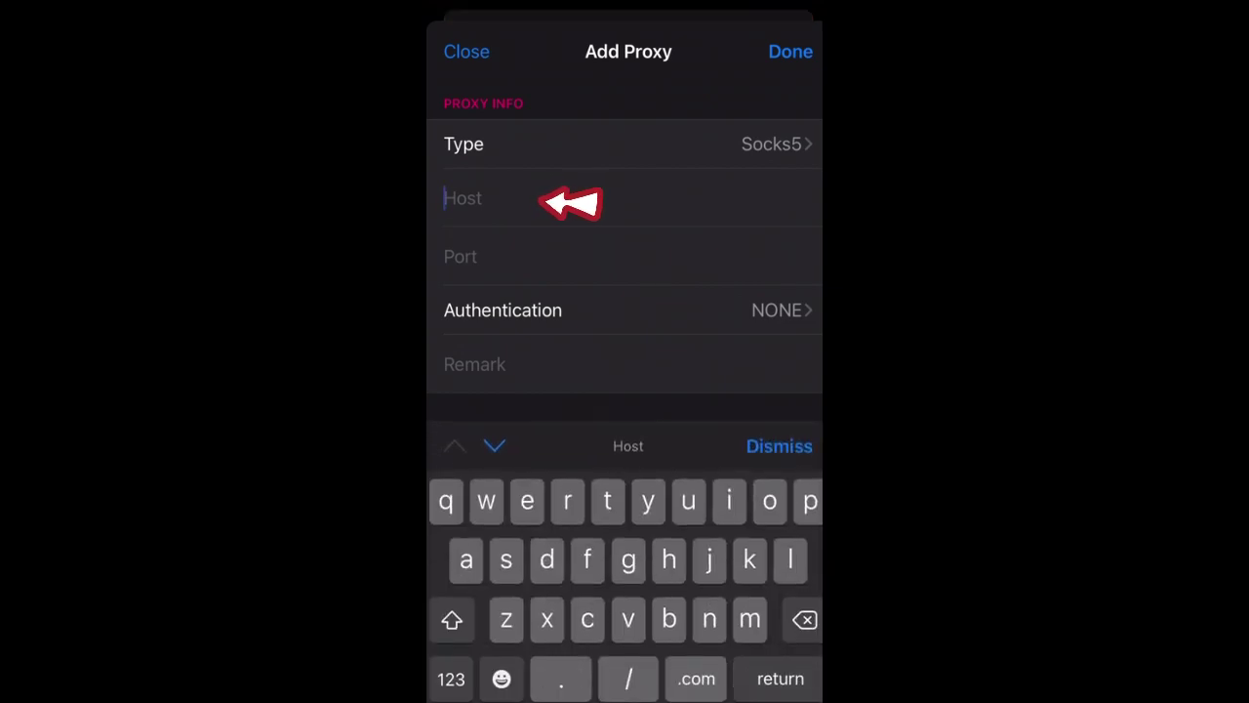
pyautogui.click(464, 198)
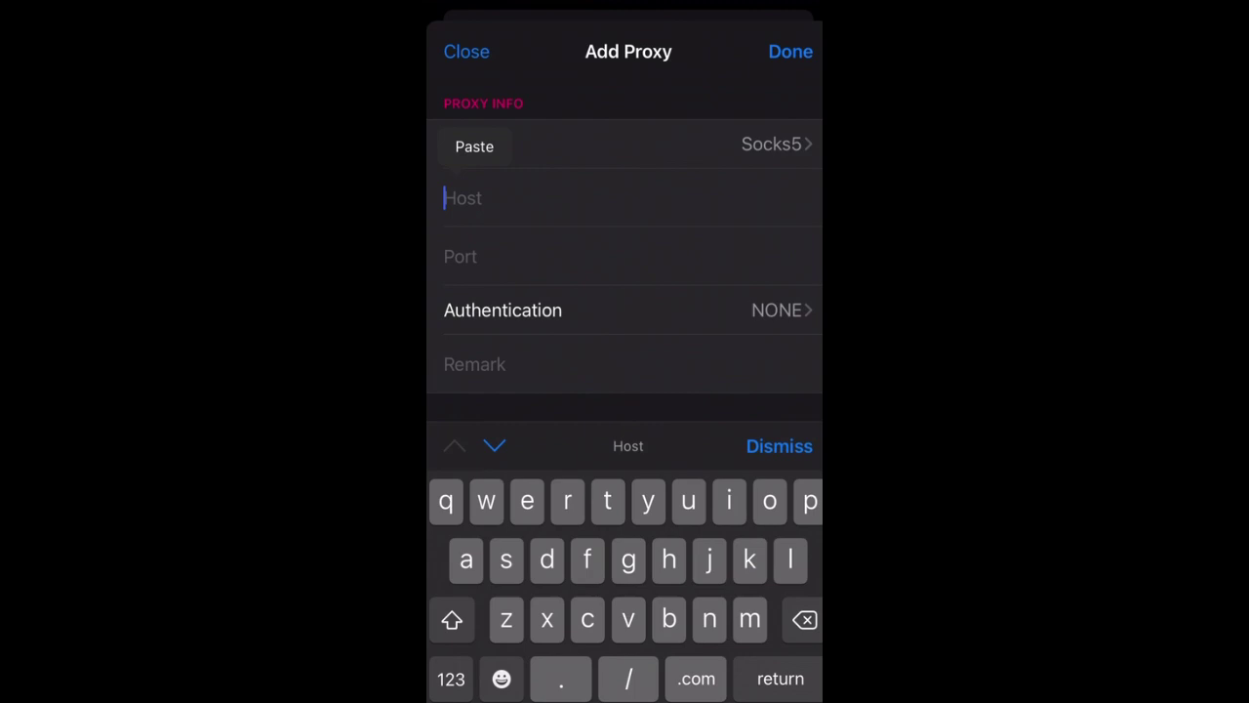
pyautogui.click(475, 146)
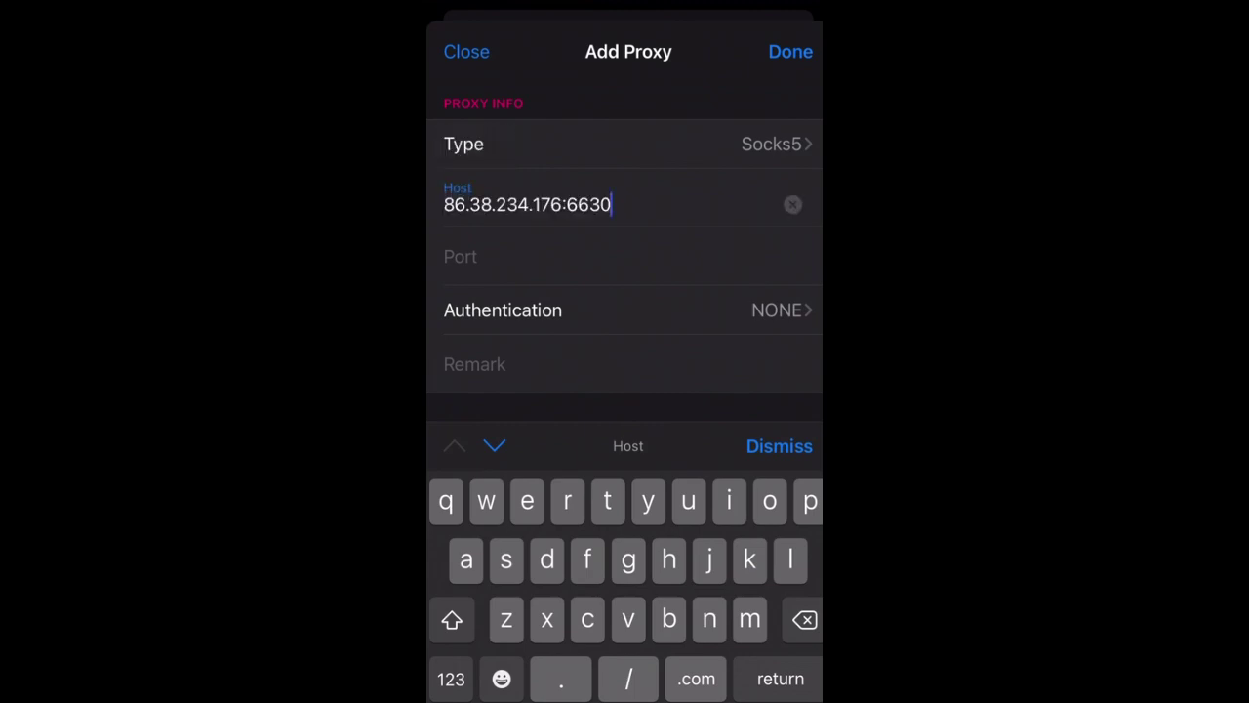
pyautogui.doubleClick(589, 204)
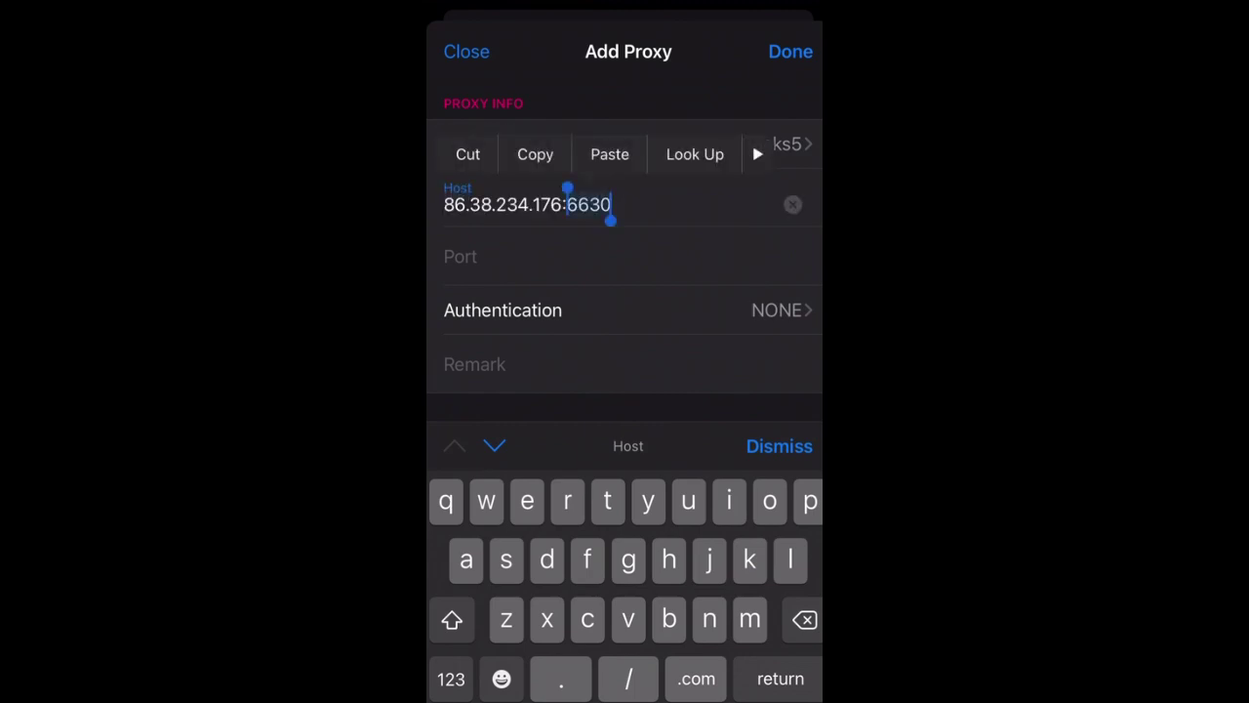
pyautogui.click(468, 154)
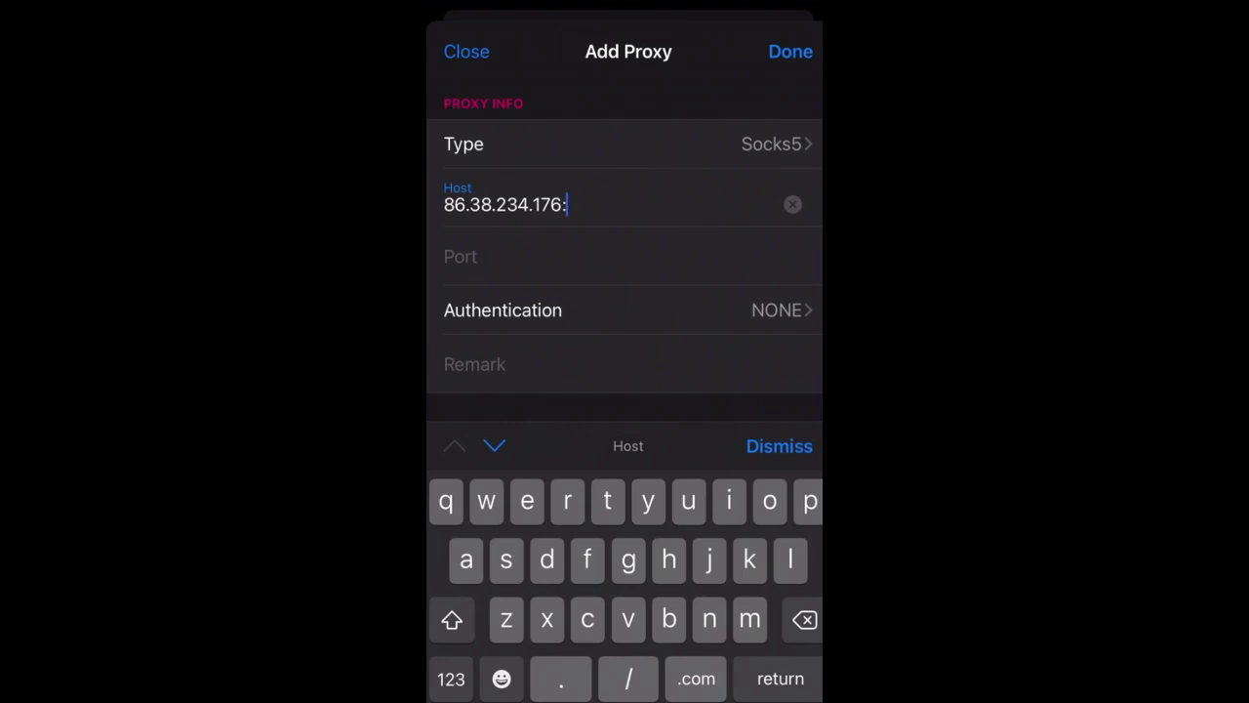
pyautogui.press('BackSpace')
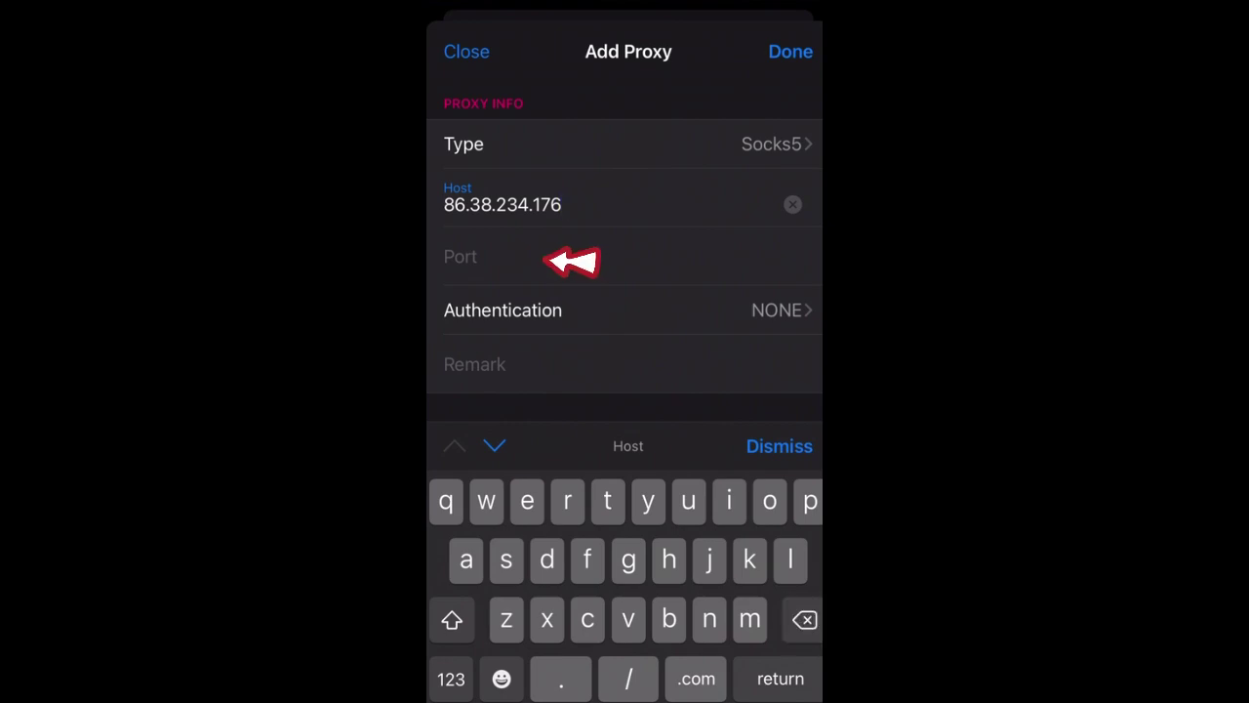
# Step: Paste 6630 into the Port field
pyautogui.click(460, 255)
pyautogui.click(445, 256)
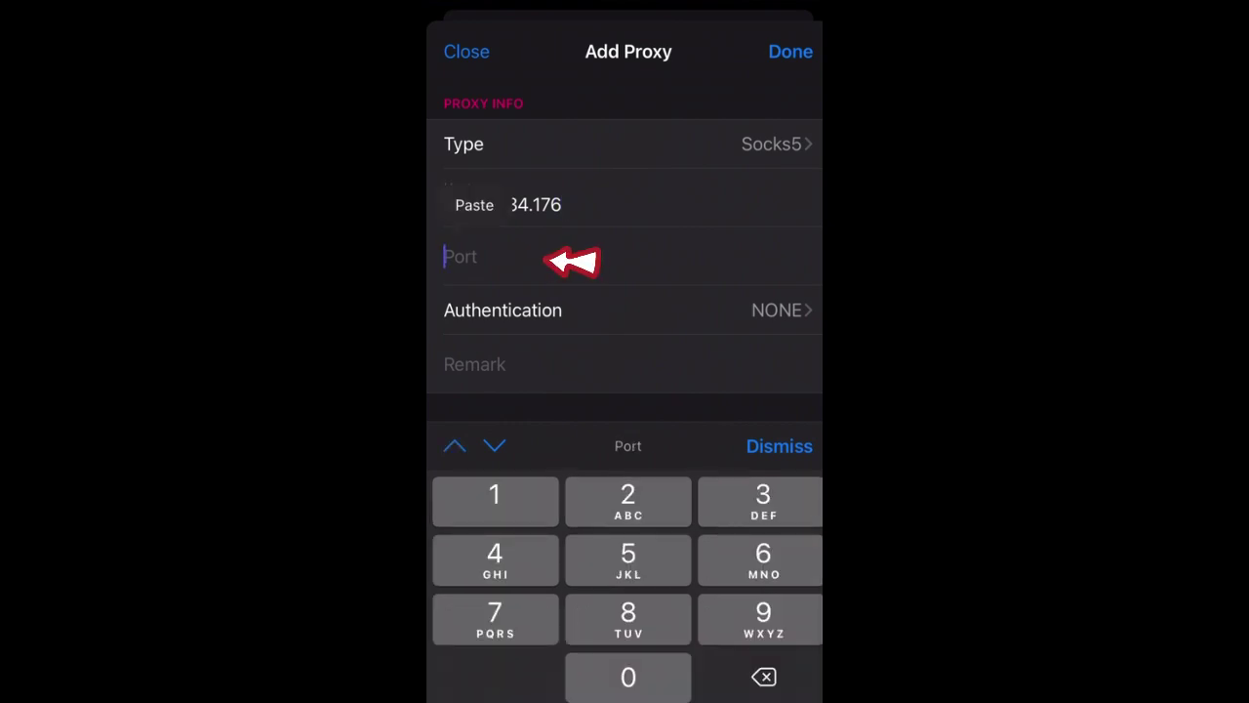
pyautogui.click(475, 204)
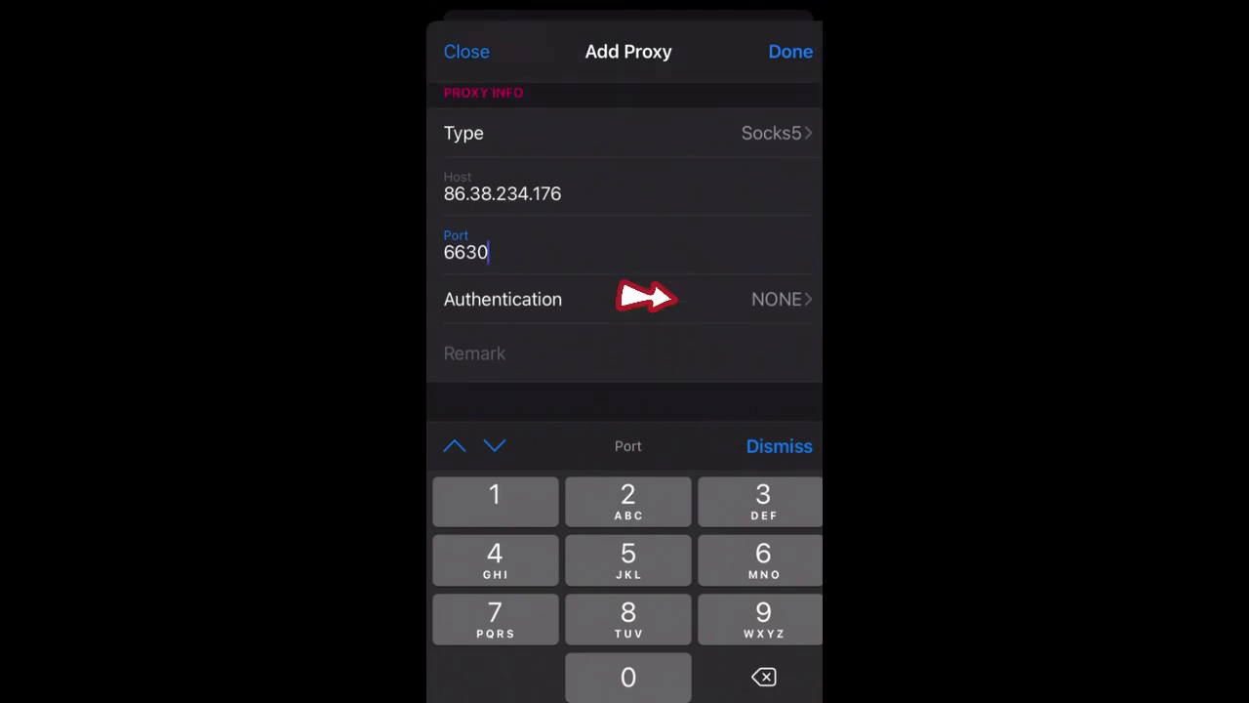
pyautogui.scroll(2, 625, 215)
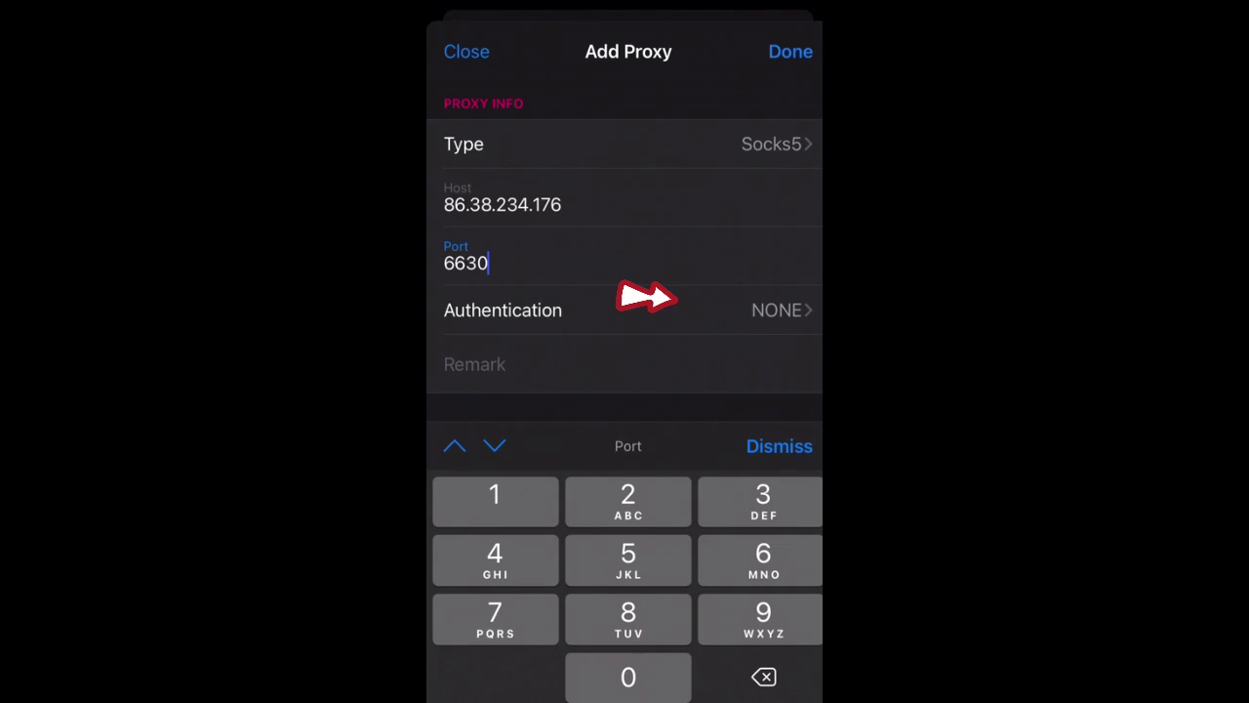
pyautogui.scroll(-1, 625, 207)
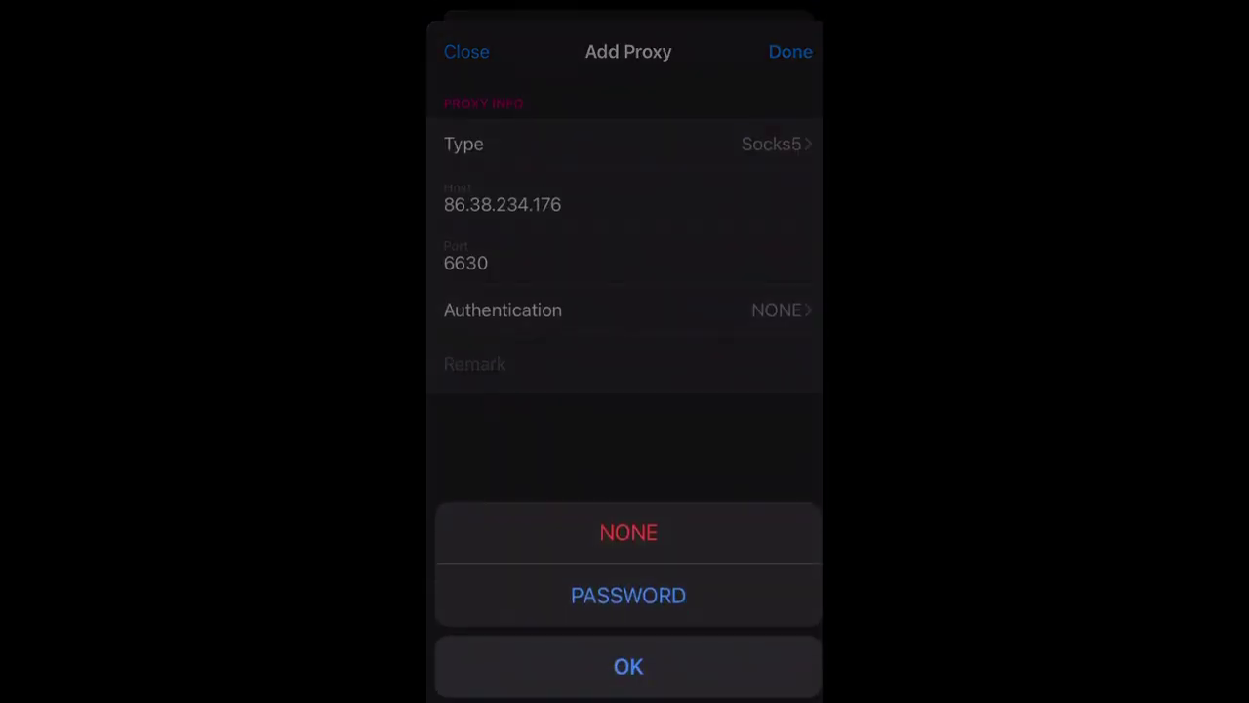
# Step: Save the proxy with password authentication, toggle the connection on and off, and open saved proxies
pyautogui.click(628, 596)
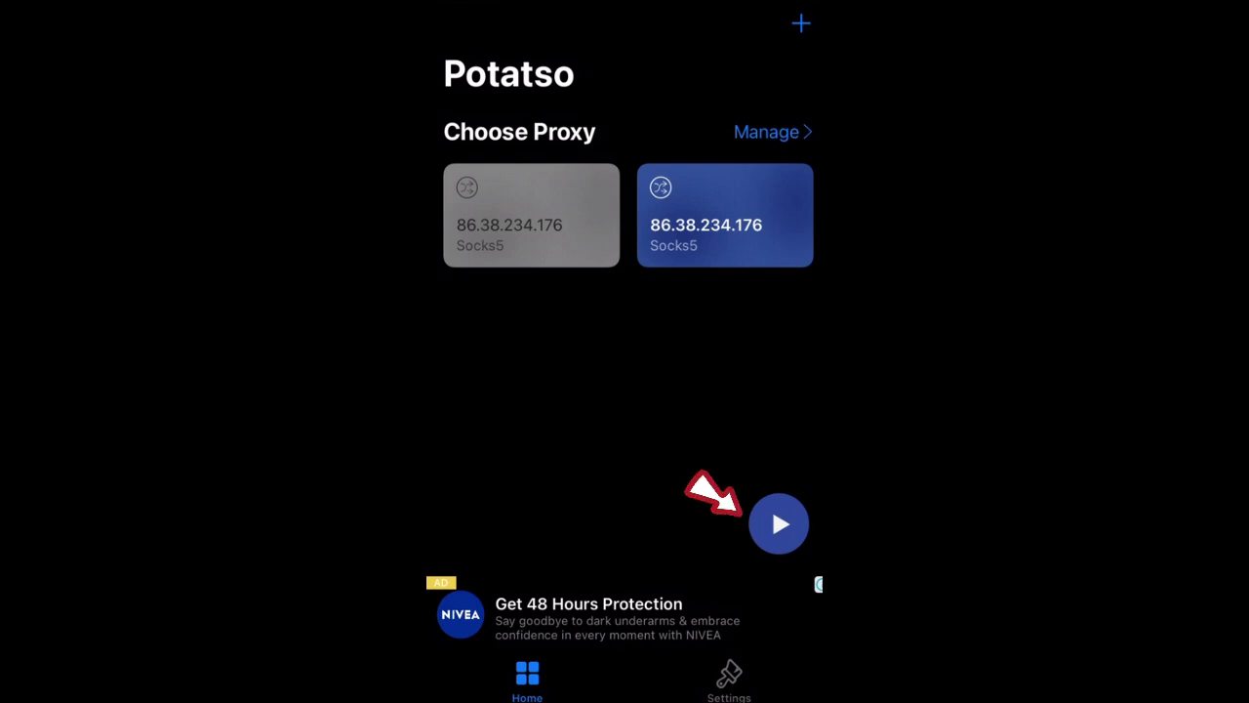
pyautogui.click(779, 524)
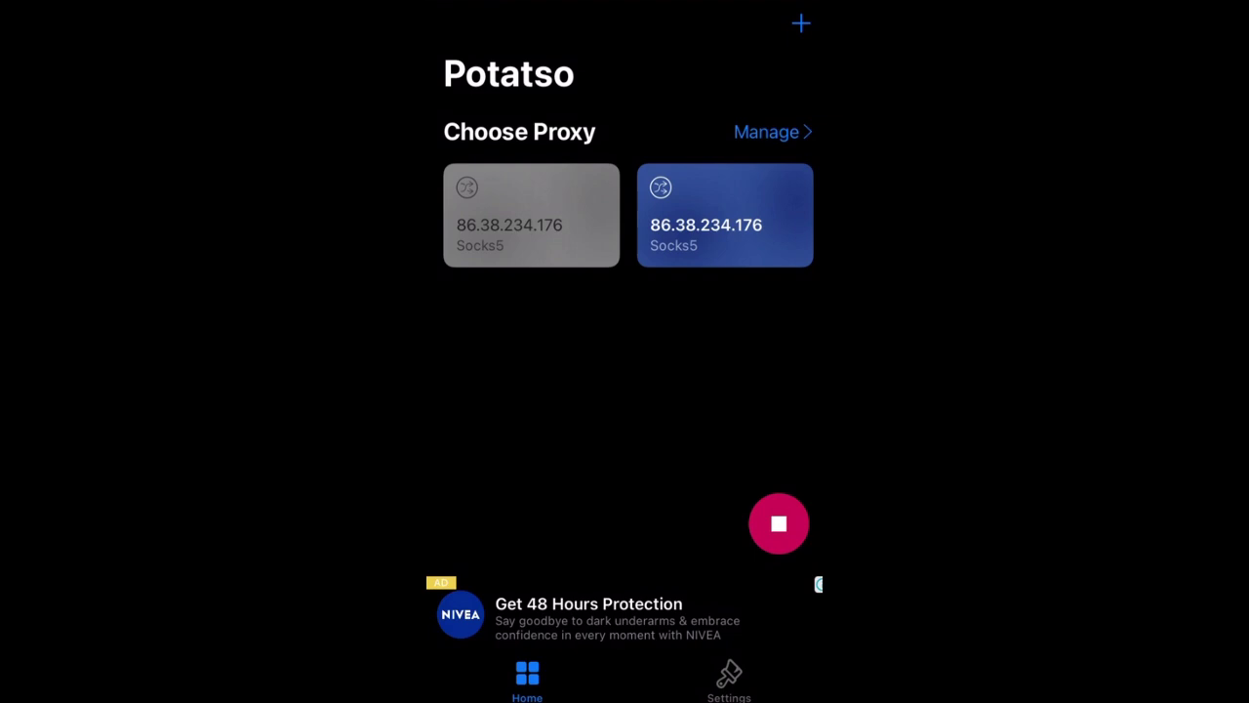
pyautogui.click(531, 214)
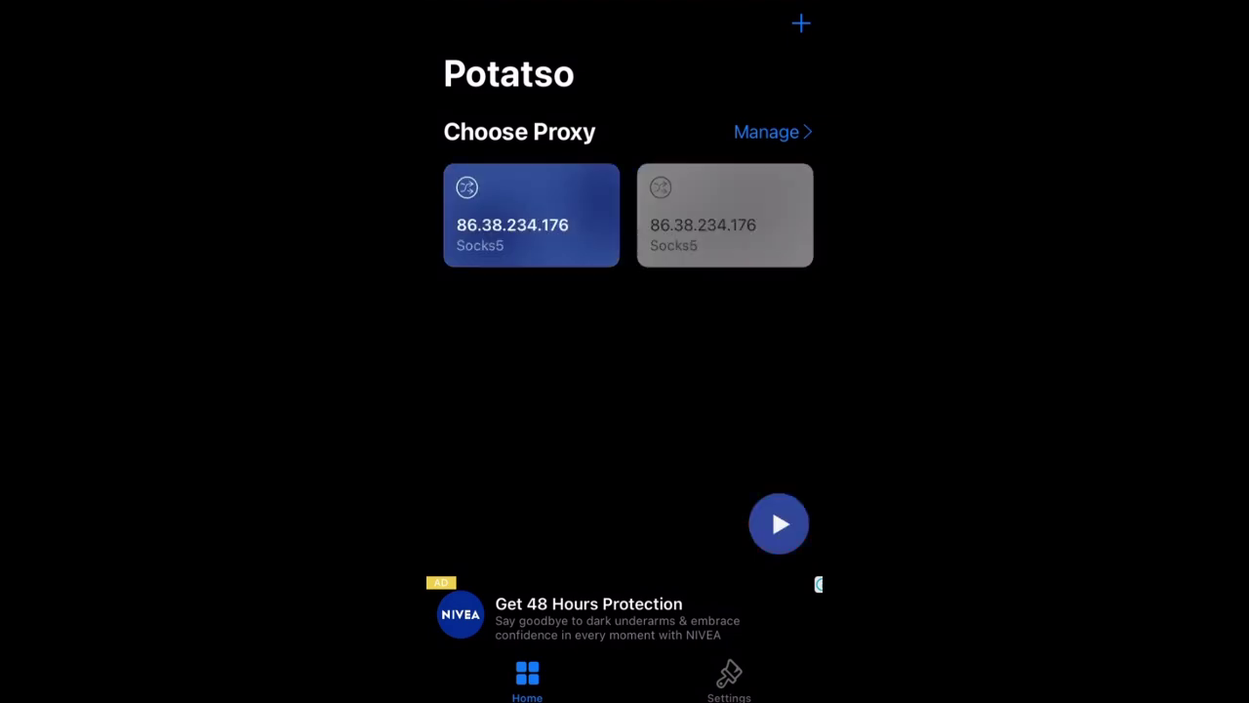
pyautogui.click(766, 132)
# Step: Open each saved proxy's settings and briefly reveal the first proxy's stored password
pyautogui.click(586, 318)
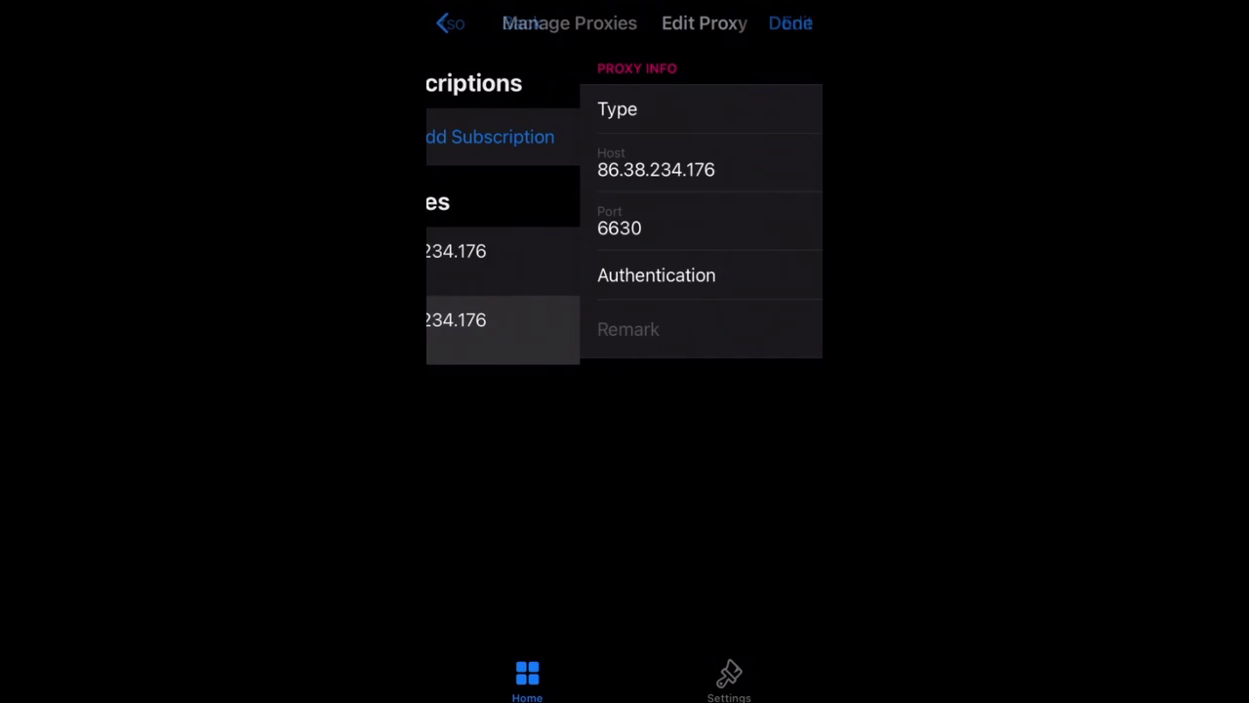
pyautogui.click(466, 23)
pyautogui.click(586, 257)
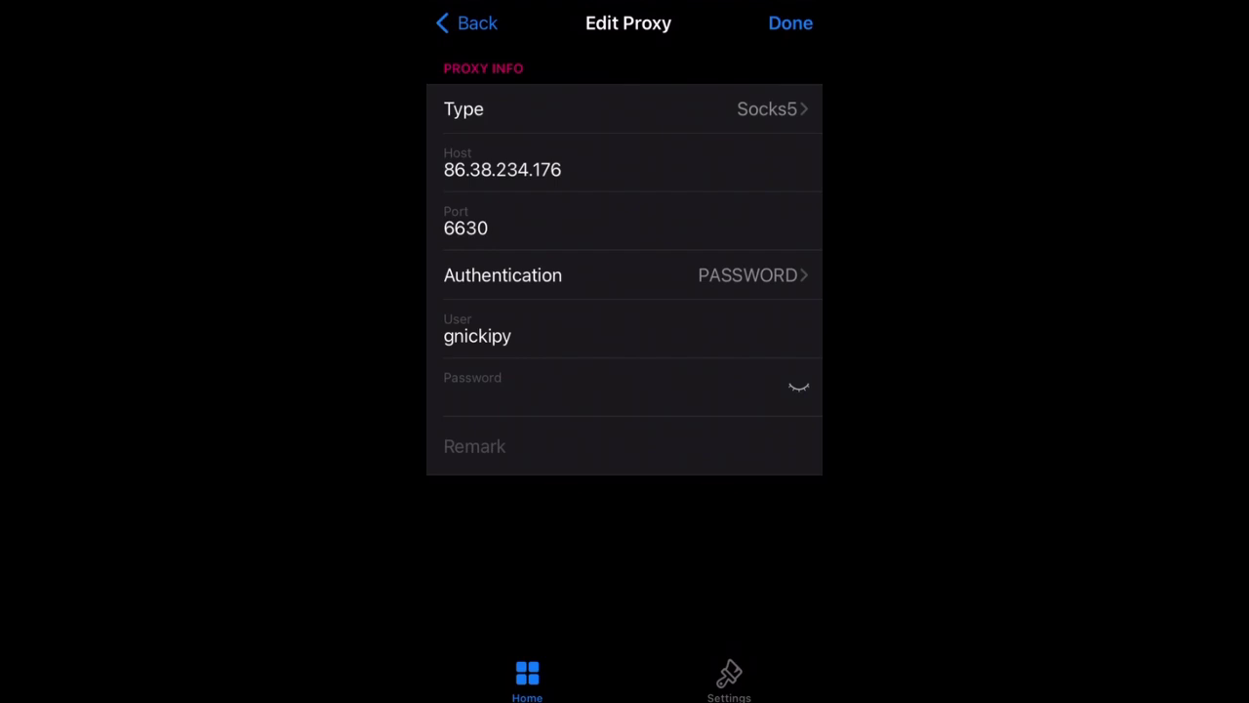
pyautogui.click(798, 386)
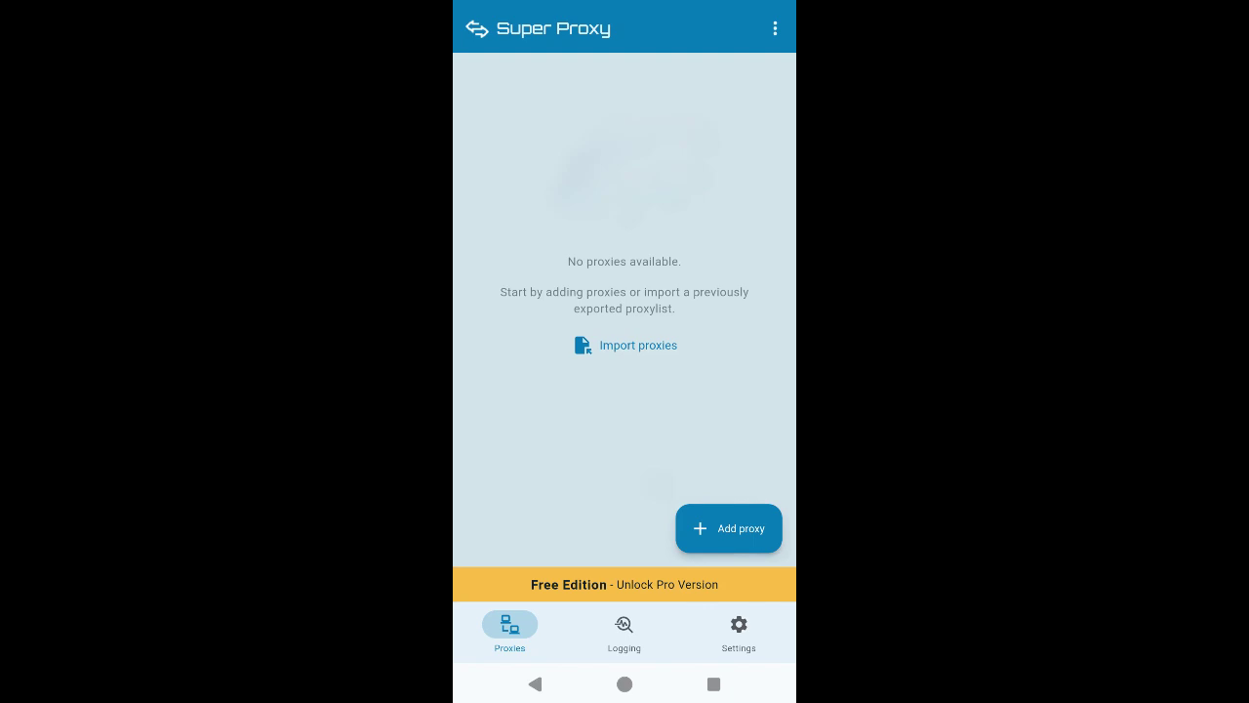
# Step: Start adding a new proxy profile in Super Proxy
pyautogui.click(728, 527)
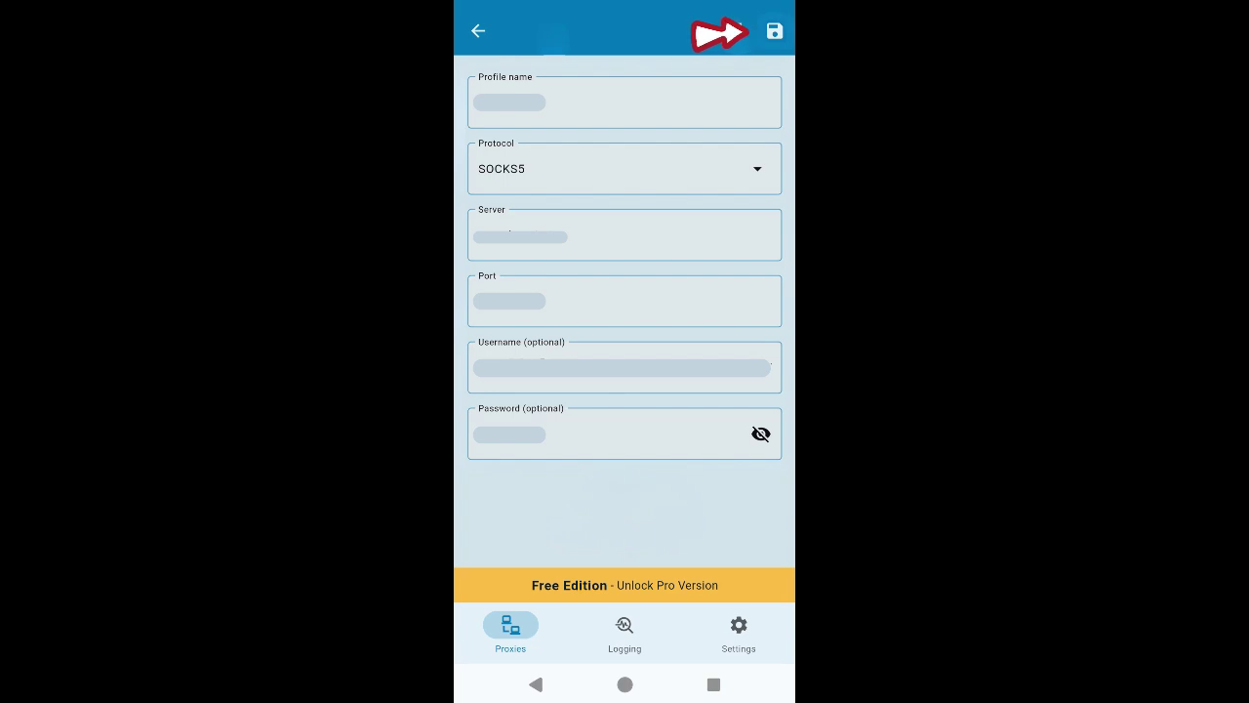
# Step: Save the new SOCKS5 profile with the disk icon
pyautogui.click(774, 31)
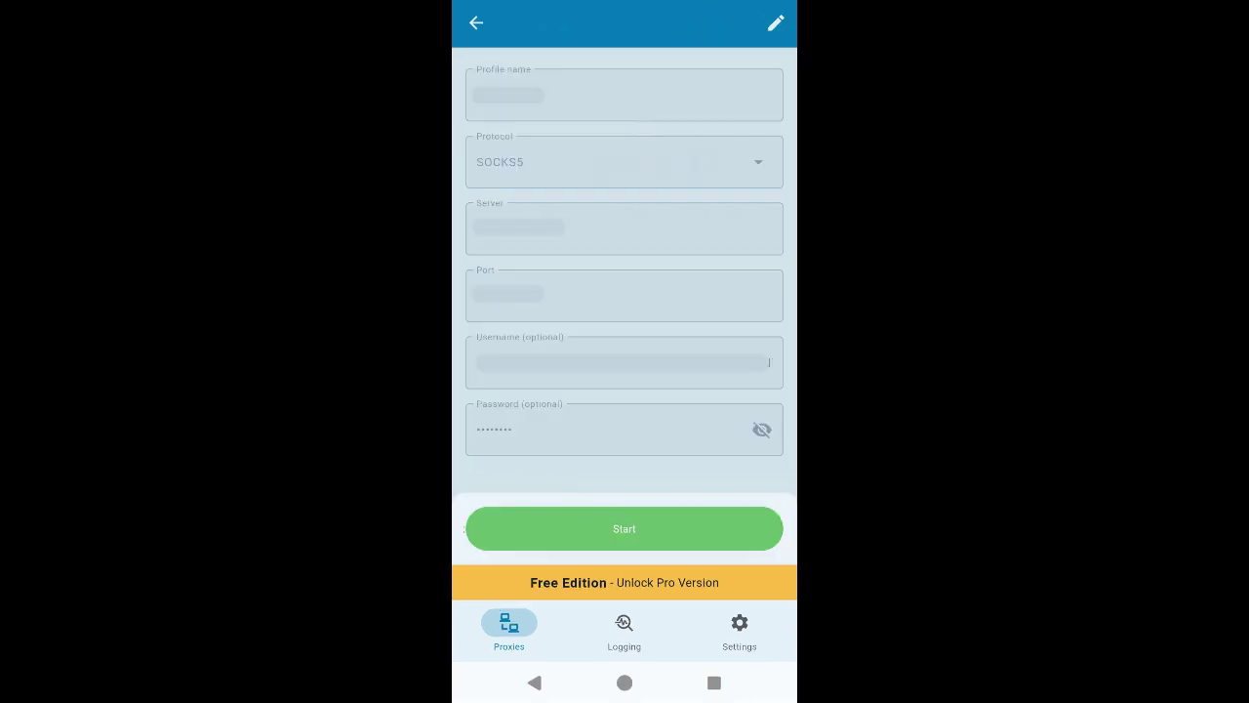